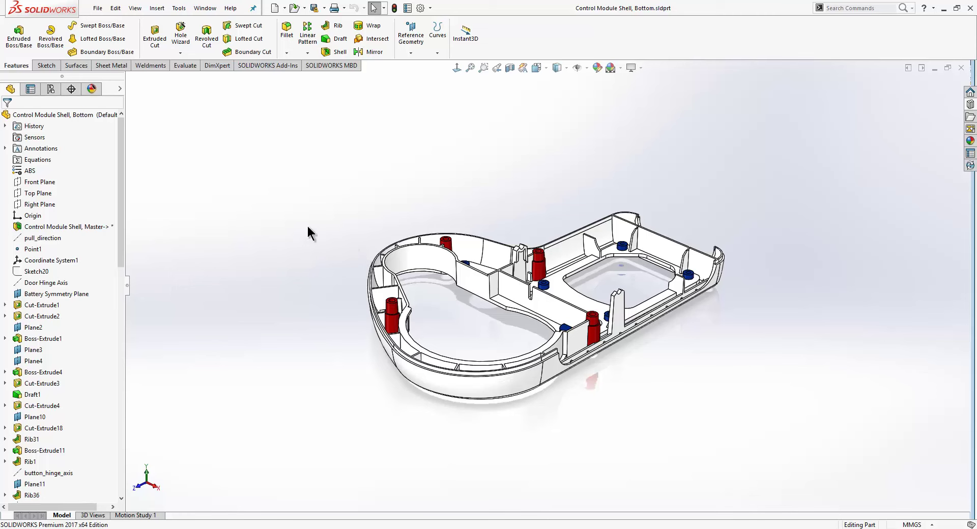
Step: Start Print3D for the part from the File menu, using the 254 × 167 × 177.8 mm Custom Printer
{"action": "left_click", "coordinate": [101, 15]}
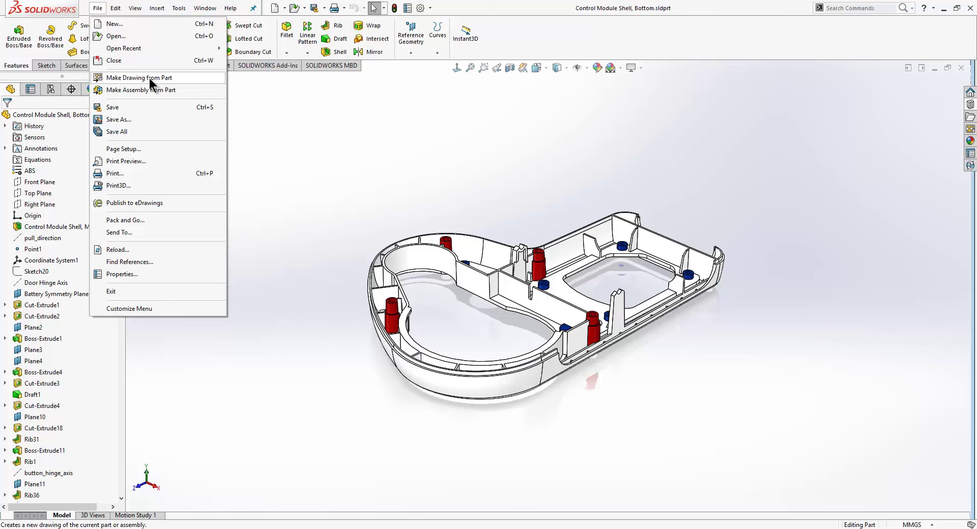
{"action": "left_click", "coordinate": [123, 185]}
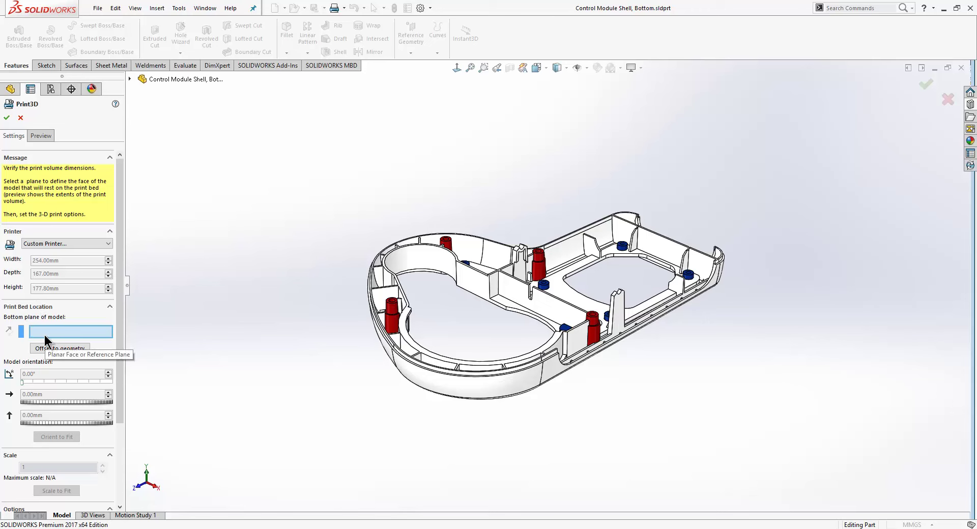
Step: Make the part's underside face the print bed plane and rotate the part 96° on the bed
{"action": "middle_click_drag", "start_coordinate": [302, 430], "coordinate": [307, 290]}
{"action": "left_click", "coordinate": [584, 260]}
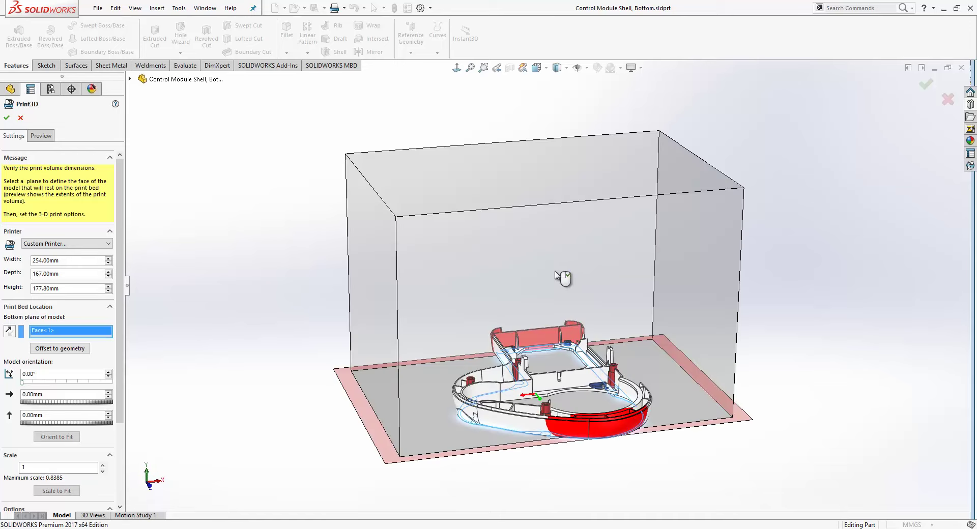
{"action": "mouse_move", "coordinate": [560, 277]}
{"action": "middle_mouse_down"}
{"action": "mouse_move", "coordinate": [567, 237]}
{"action": "mouse_move", "coordinate": [573, 268]}
{"action": "middle_mouse_up"}
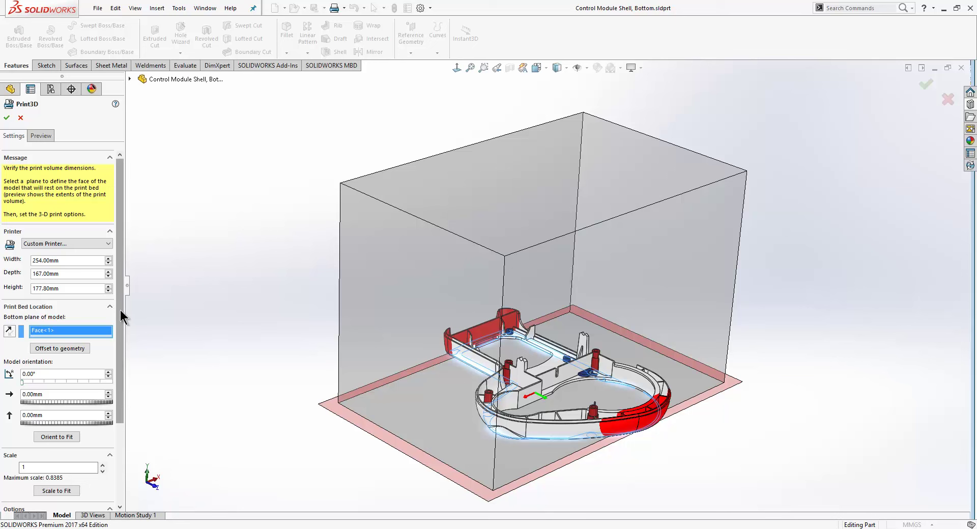
{"action": "left_click_drag", "start_coordinate": [120, 311], "coordinate": [120, 347]}
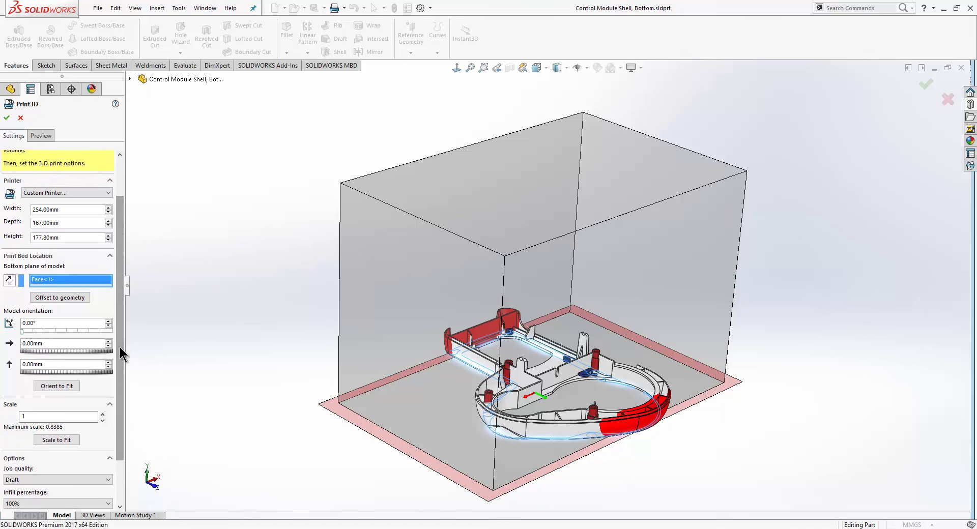
{"action": "mouse_move", "coordinate": [334, 371]}
{"action": "middle_mouse_down"}
{"action": "mouse_move", "coordinate": [323, 353]}
{"action": "mouse_move", "coordinate": [312, 366]}
{"action": "mouse_move", "coordinate": [319, 364]}
{"action": "middle_mouse_up"}
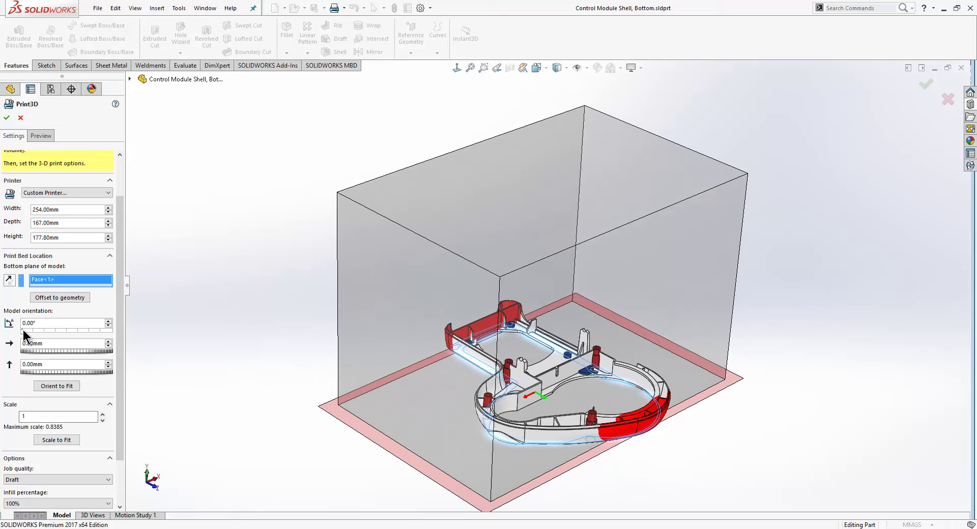
{"action": "left_click_drag", "start_coordinate": [24, 331], "coordinate": [46, 332]}
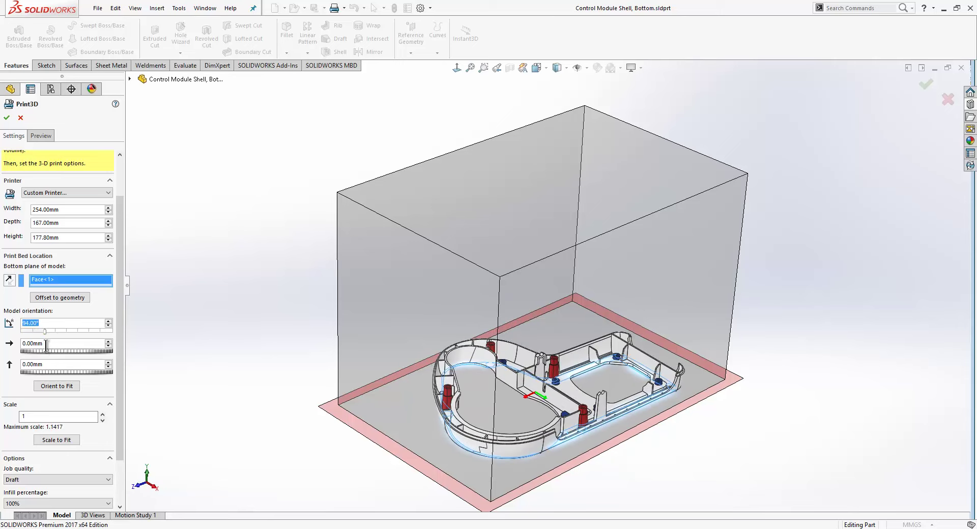
Step: Auto-orient the part to fit the printer, then try enlarging it to the maximum fitting scale
{"action": "left_click", "coordinate": [52, 388]}
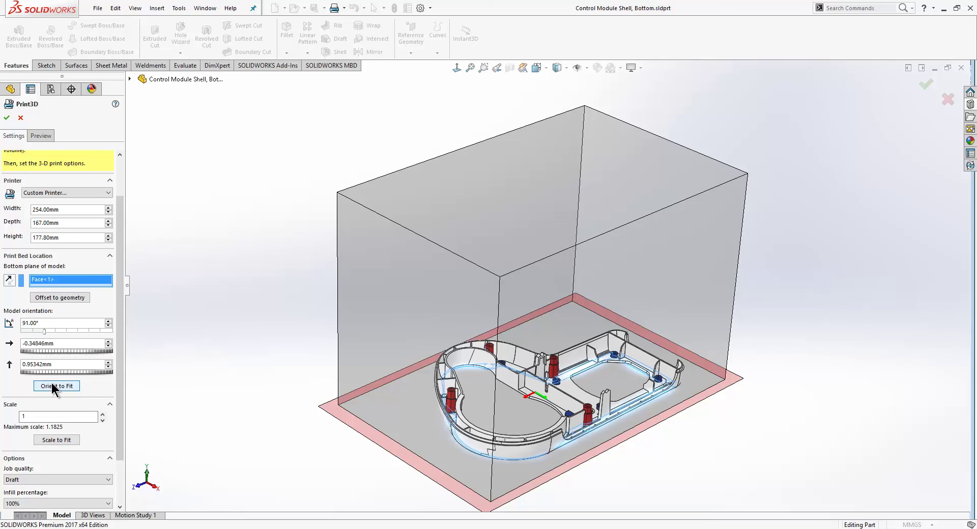
{"action": "left_click_drag", "start_coordinate": [119, 388], "coordinate": [117, 417]}
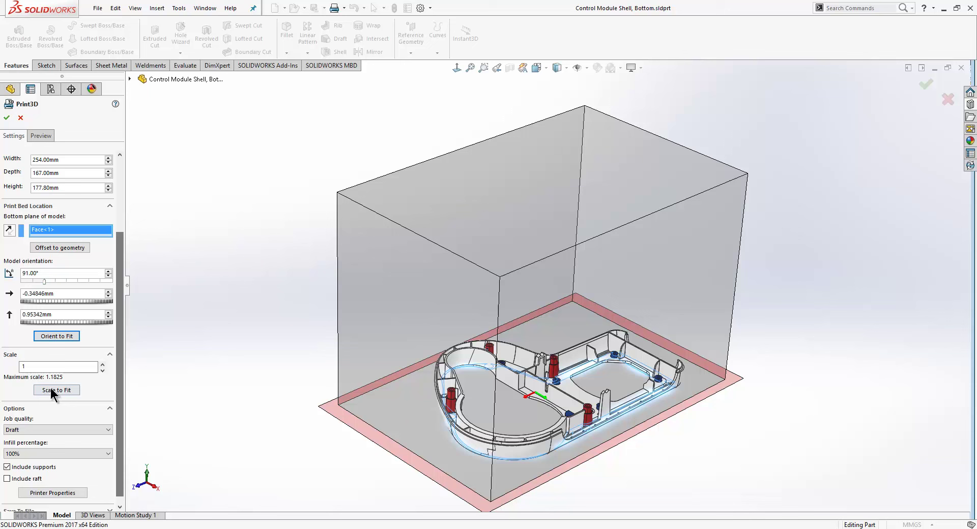
{"action": "left_click", "coordinate": [81, 366]}
{"action": "type", "text": ".2"}
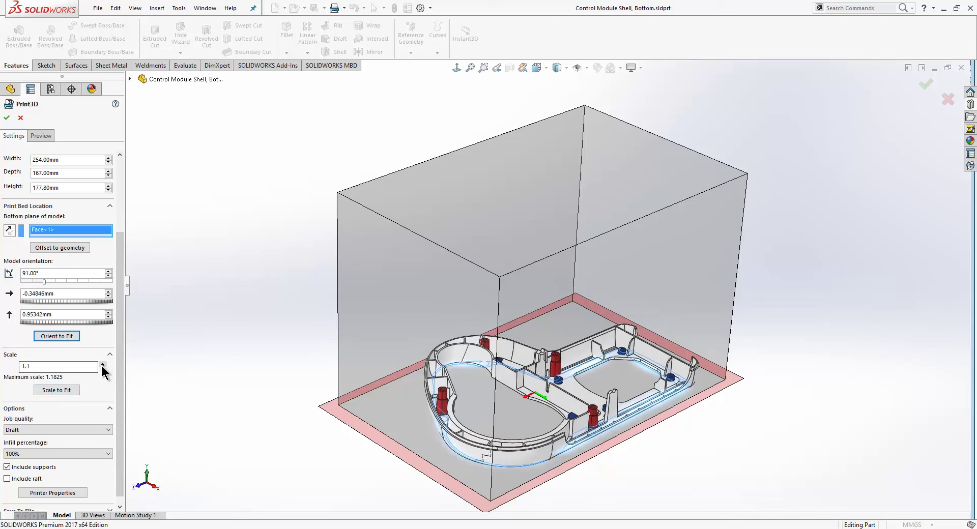
{"action": "left_click", "coordinate": [67, 389]}
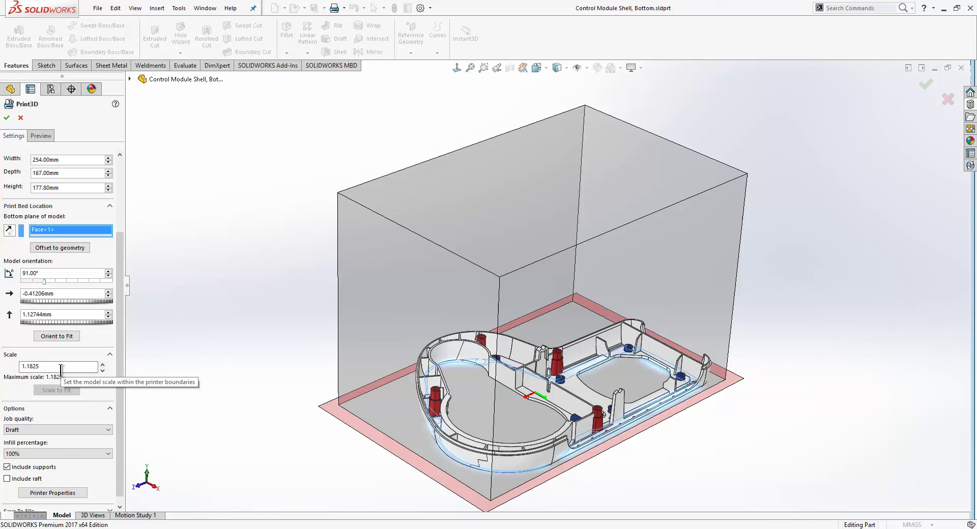
Step: Reset the model scale to 1
{"action": "left_click_drag", "start_coordinate": [61, 370], "coordinate": [5, 367]}
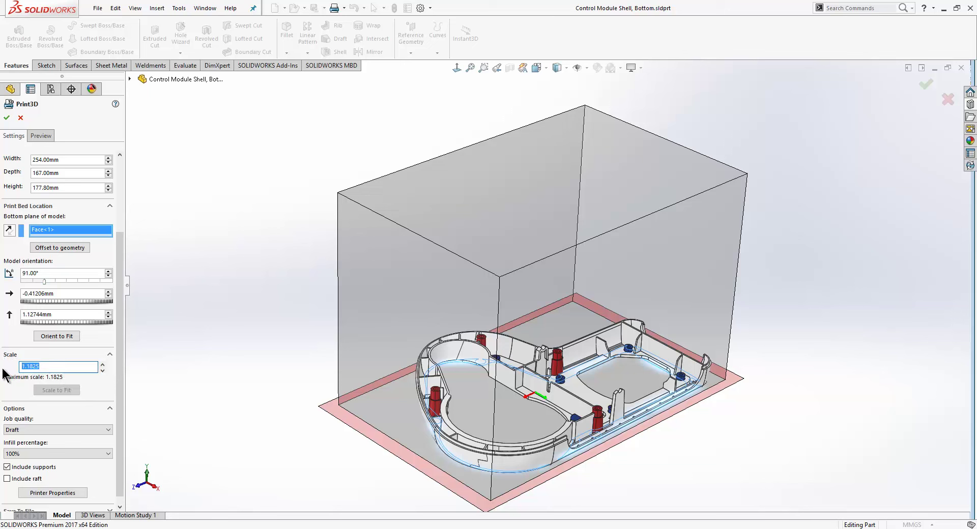
{"action": "type", "text": "1"}
{"action": "key", "text": "Tab"}
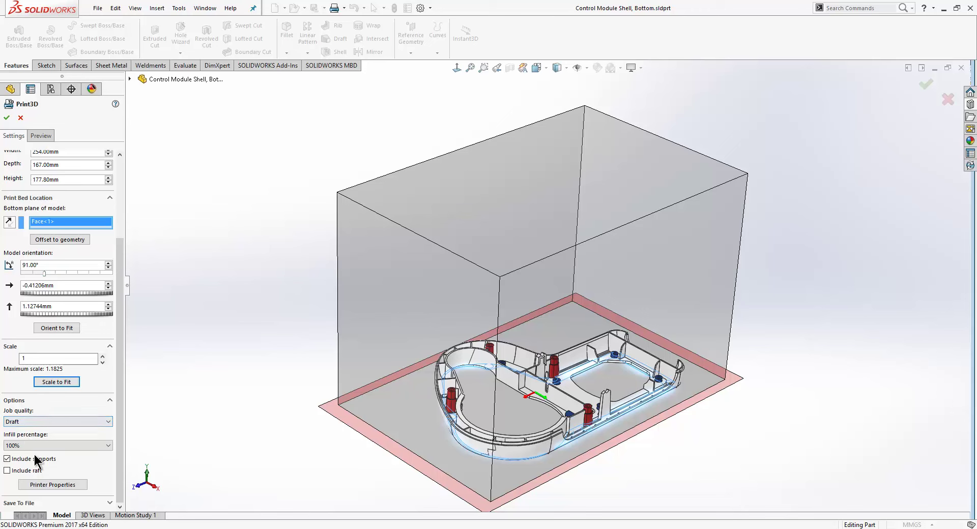
{"action": "left_click_drag", "start_coordinate": [120, 422], "coordinate": [117, 298]}
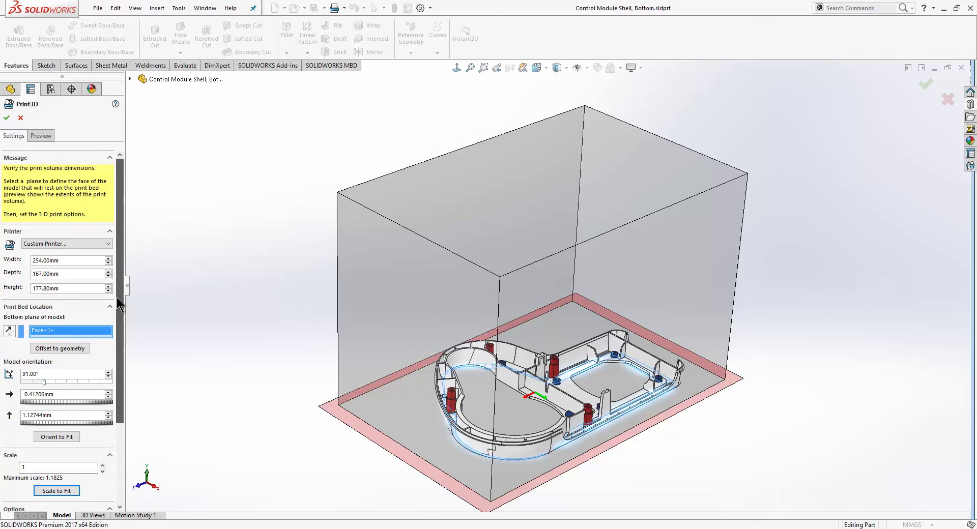
Step: Show support-required faces with the part transparent, inspect from several angles, then turn both overlays off
{"action": "left_click", "coordinate": [38, 137]}
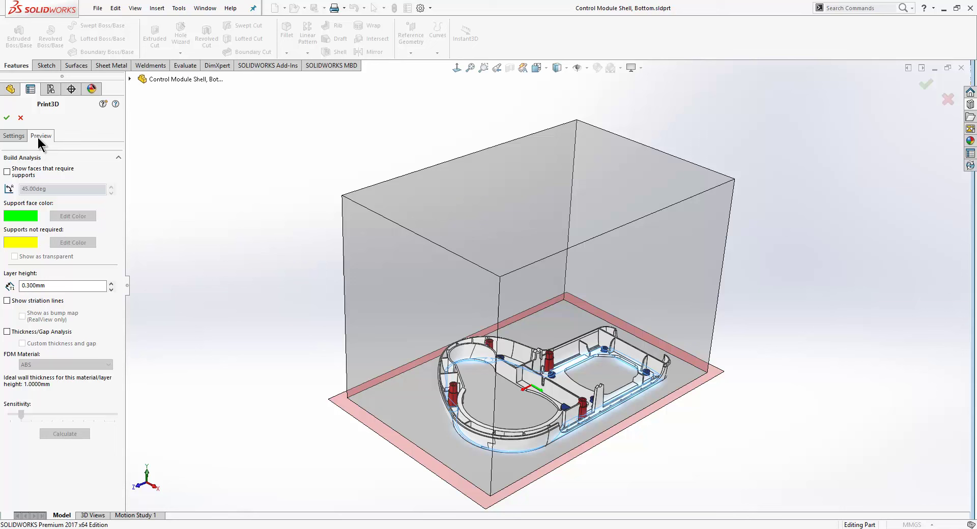
{"action": "left_click", "coordinate": [7, 172]}
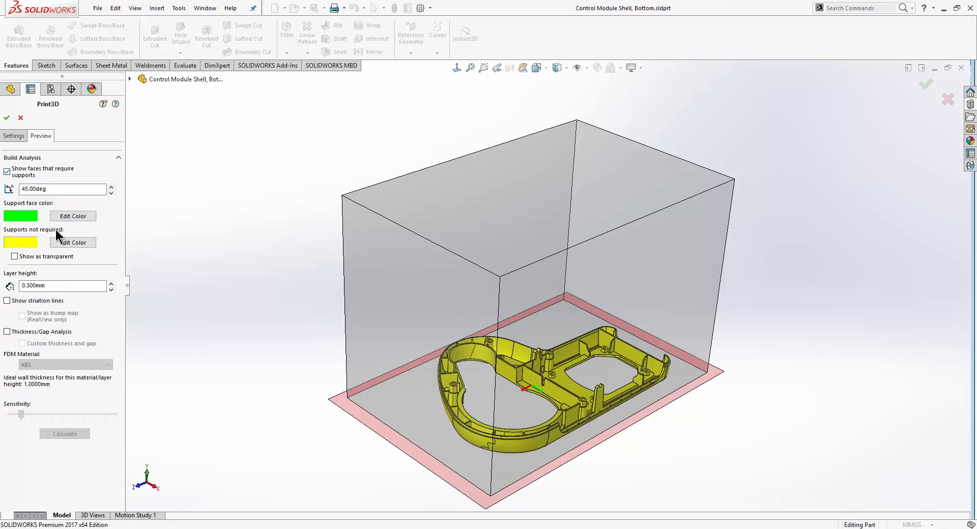
{"action": "left_click", "coordinate": [32, 255]}
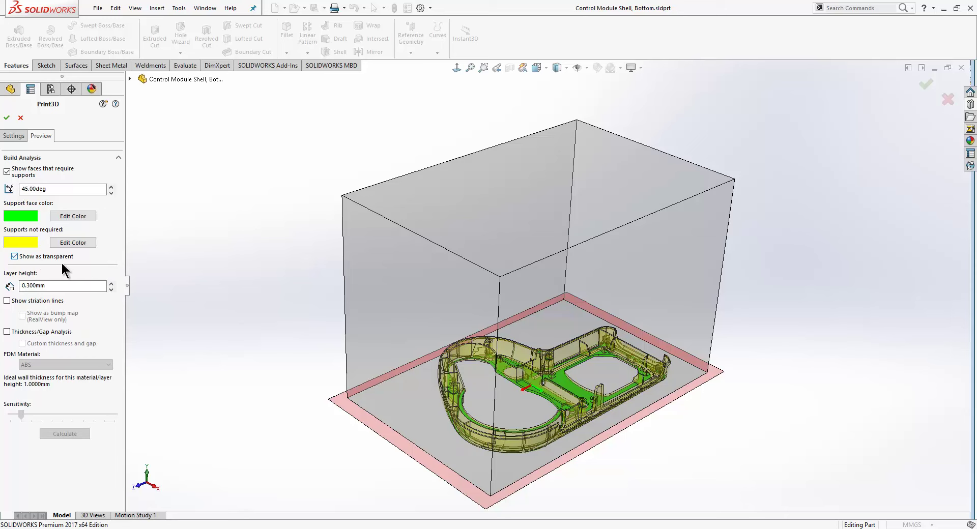
{"action": "scroll", "coordinate": [528, 391], "scroll_direction": "down", "scroll_amount": 3}
{"action": "middle_click_drag", "start_coordinate": [528, 391], "coordinate": [517, 362]}
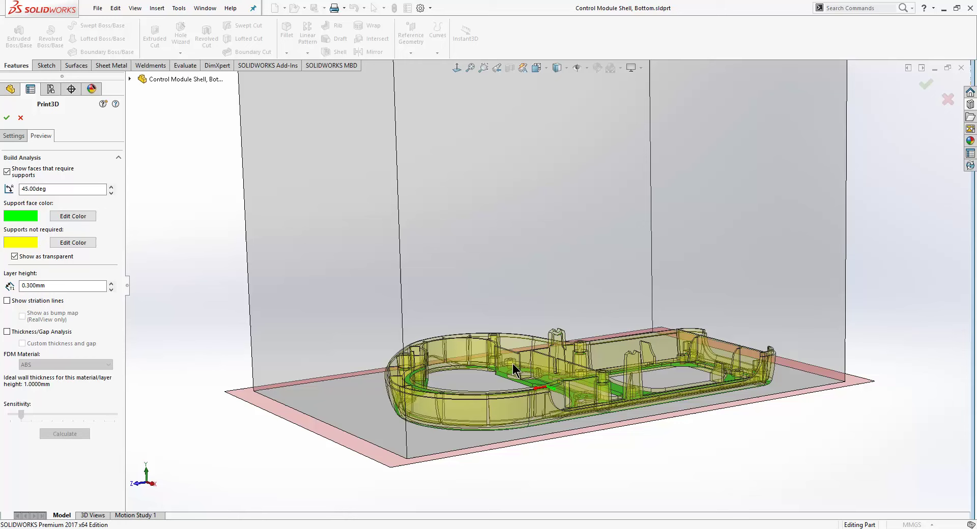
{"action": "middle_click_drag", "start_coordinate": [487, 356], "coordinate": [497, 376]}
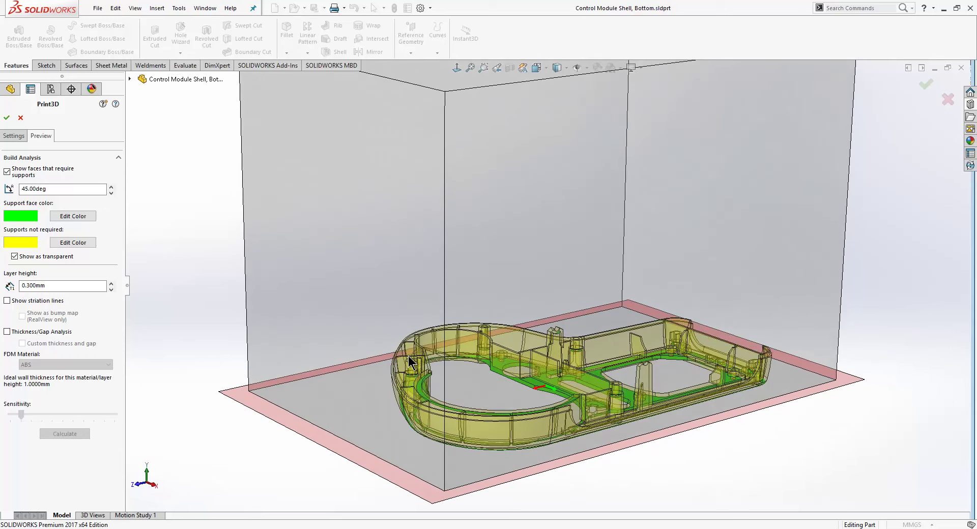
{"action": "left_click", "coordinate": [15, 257]}
{"action": "left_click", "coordinate": [7, 171]}
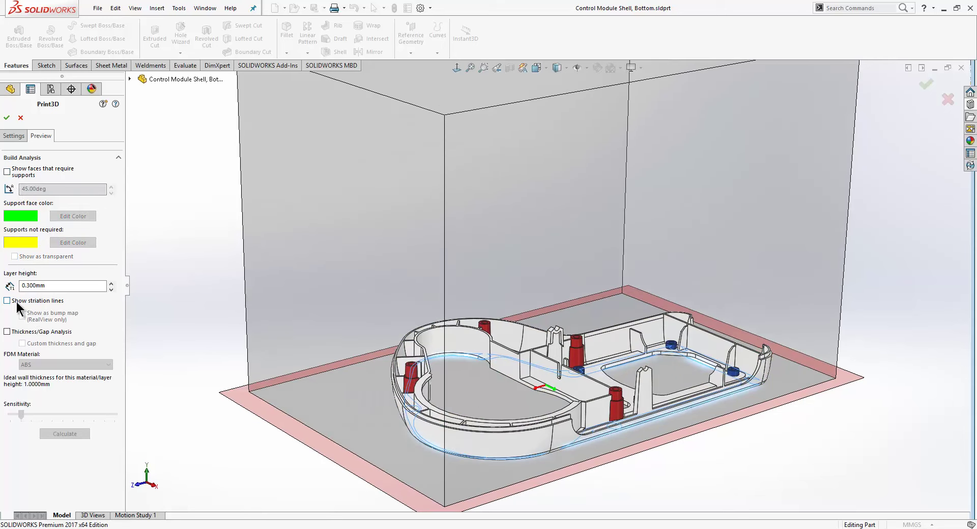
Step: Preview the 0.300mm layer striation lines up close, then turn them off again
{"action": "left_click", "coordinate": [7, 301]}
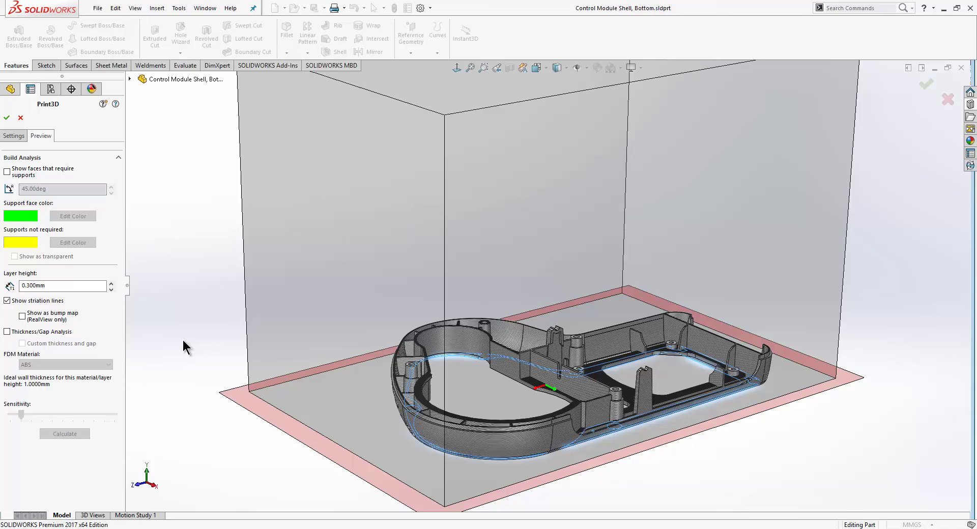
{"action": "scroll", "coordinate": [579, 458], "scroll_direction": "down", "scroll_amount": 3}
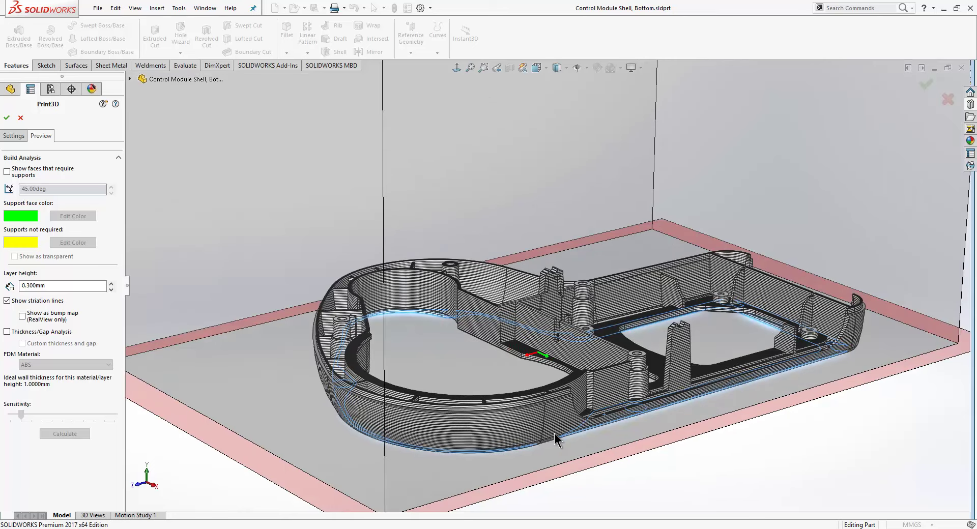
{"action": "left_click", "coordinate": [7, 301]}
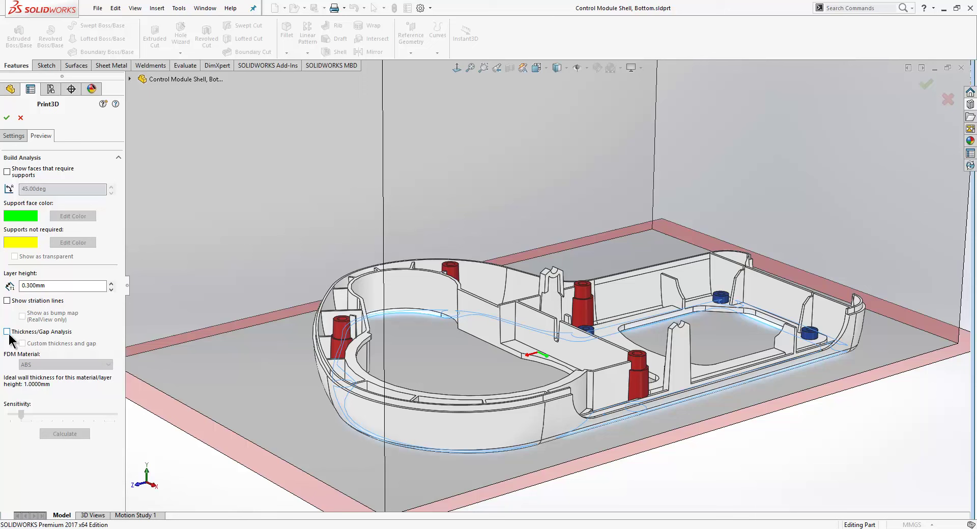
Step: Run a thickness/gap analysis with ABS as the FDM material to mark thin walls and gaps
{"action": "left_click", "coordinate": [7, 333]}
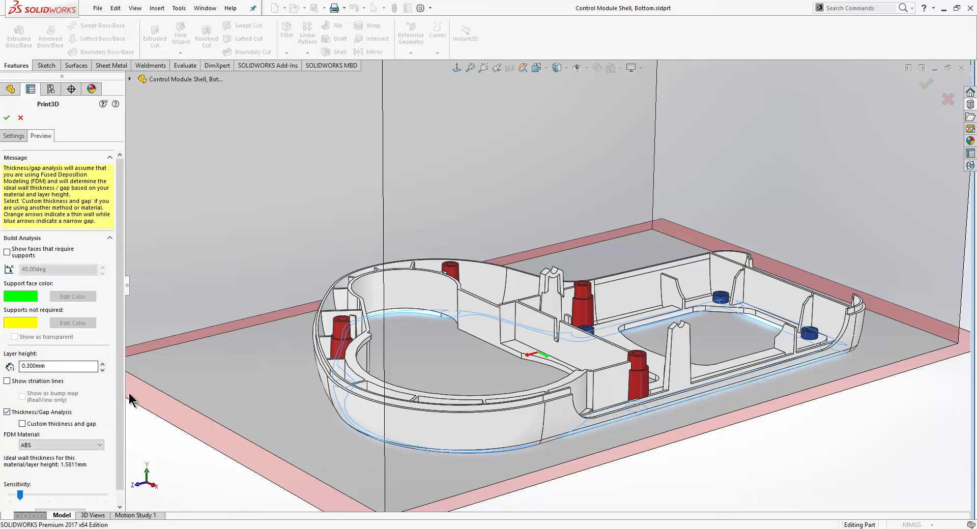
{"action": "scroll", "coordinate": [115, 379], "scroll_direction": "down", "scroll_amount": 1}
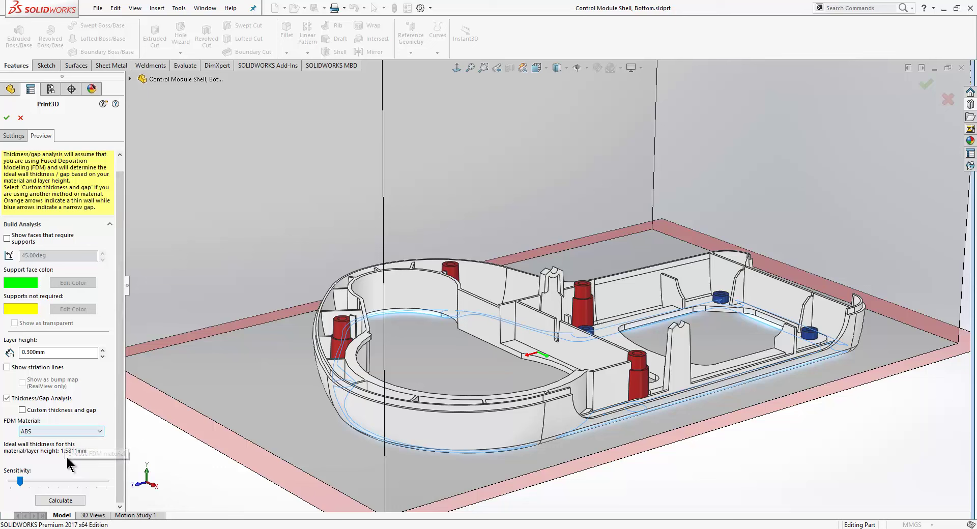
{"action": "left_click", "coordinate": [58, 434]}
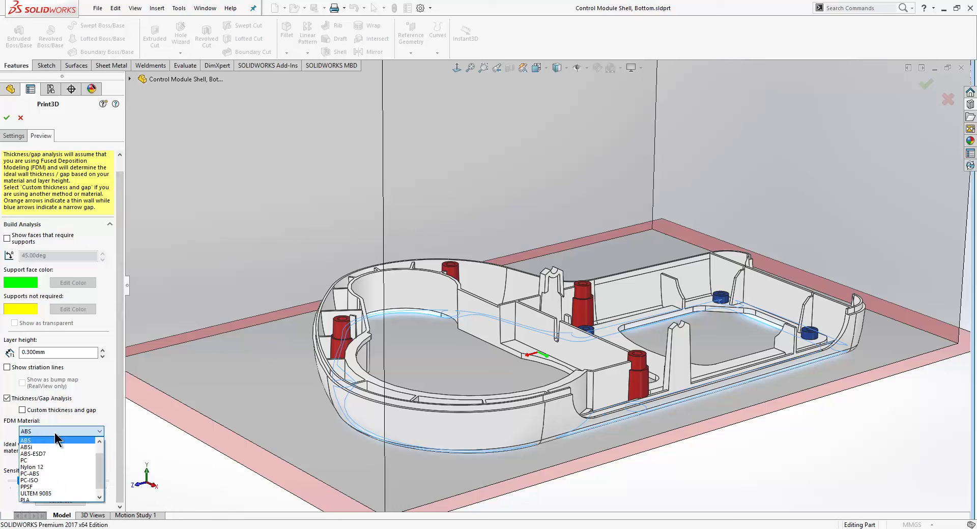
{"action": "left_click", "coordinate": [55, 433]}
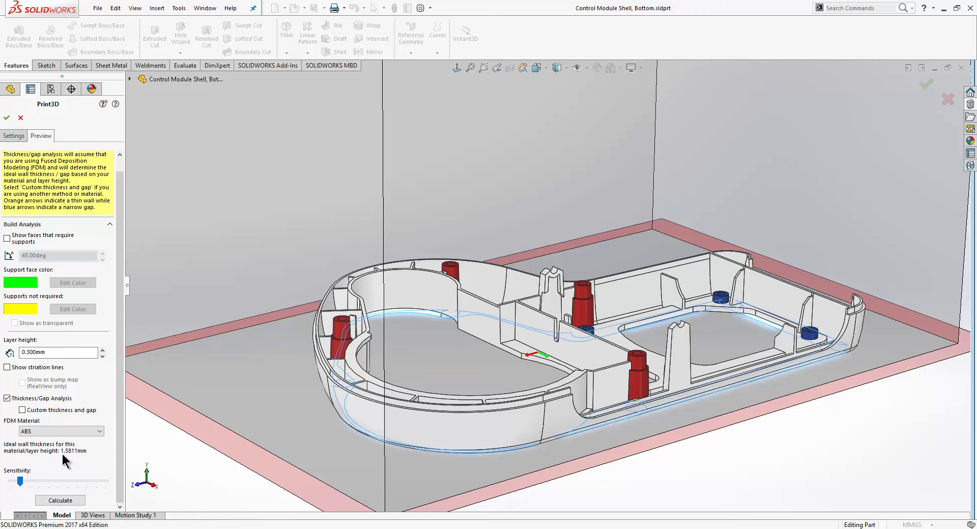
{"action": "left_click", "coordinate": [57, 501]}
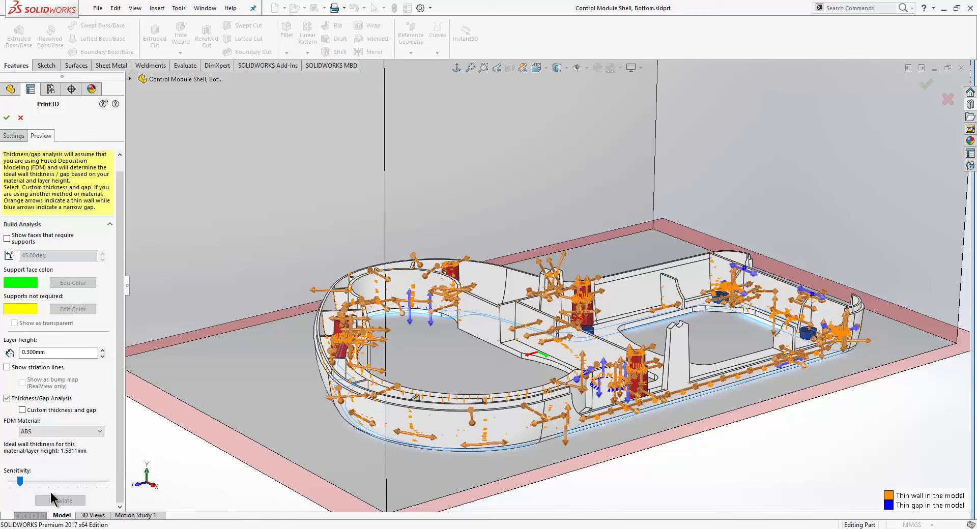
Step: Recalculate the analysis with a custom 1 mm thickness/gap threshold and zoom in on flagged walls
{"action": "left_click", "coordinate": [22, 410]}
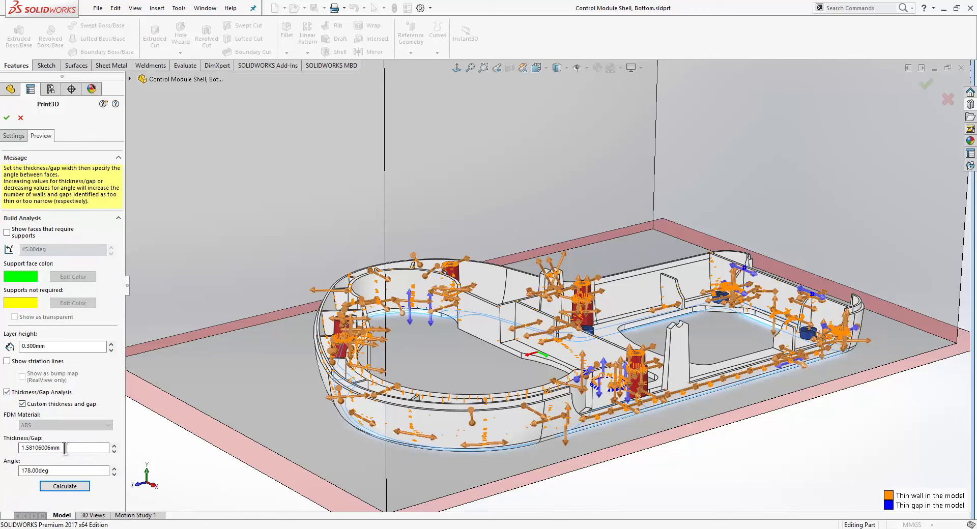
{"action": "left_click_drag", "start_coordinate": [66, 449], "coordinate": [6, 451]}
{"action": "type", "text": "1"}
{"action": "left_click", "coordinate": [71, 487]}
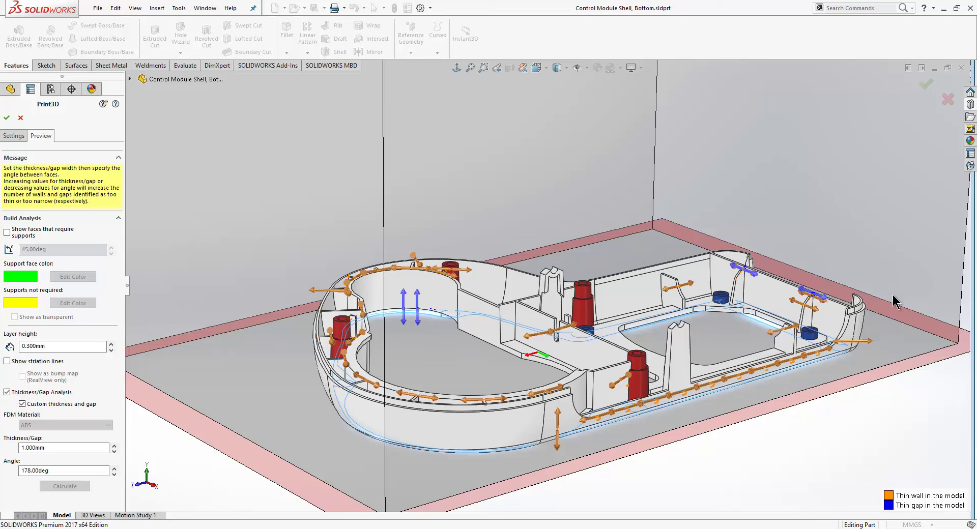
{"action": "scroll", "coordinate": [850, 303], "scroll_direction": "down", "scroll_amount": 10}
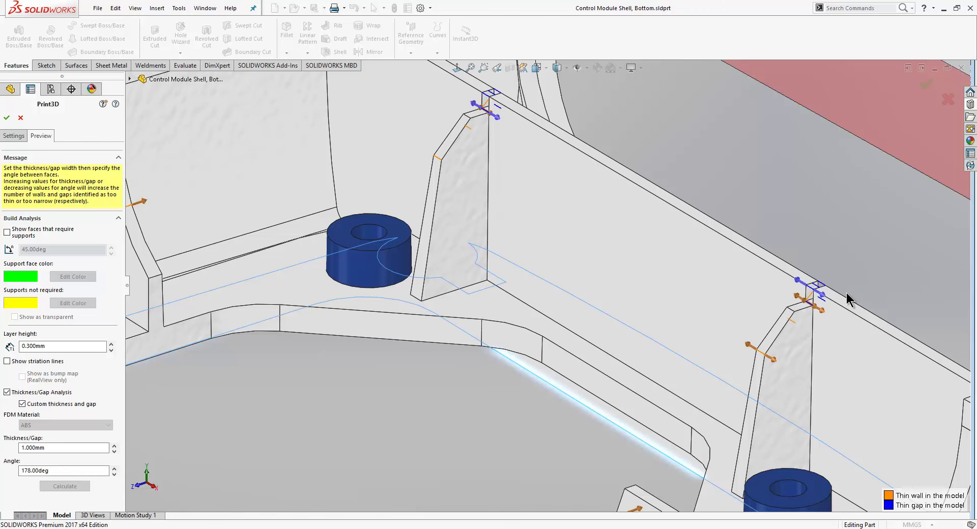
Step: Under Save To File in the Settings, choose 3D Manufacturing Format (*.3mf) as the export format
{"action": "left_click", "coordinate": [15, 136]}
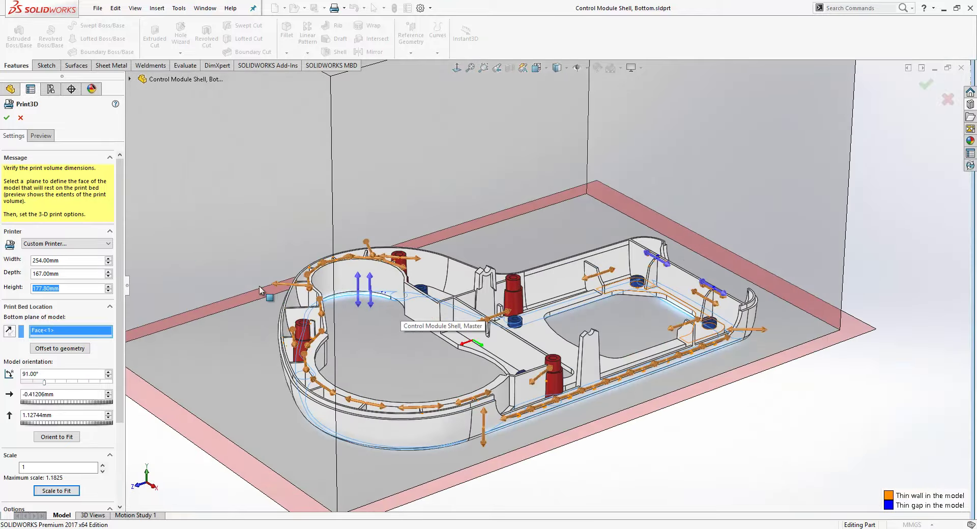
{"action": "left_click_drag", "start_coordinate": [115, 359], "coordinate": [111, 468]}
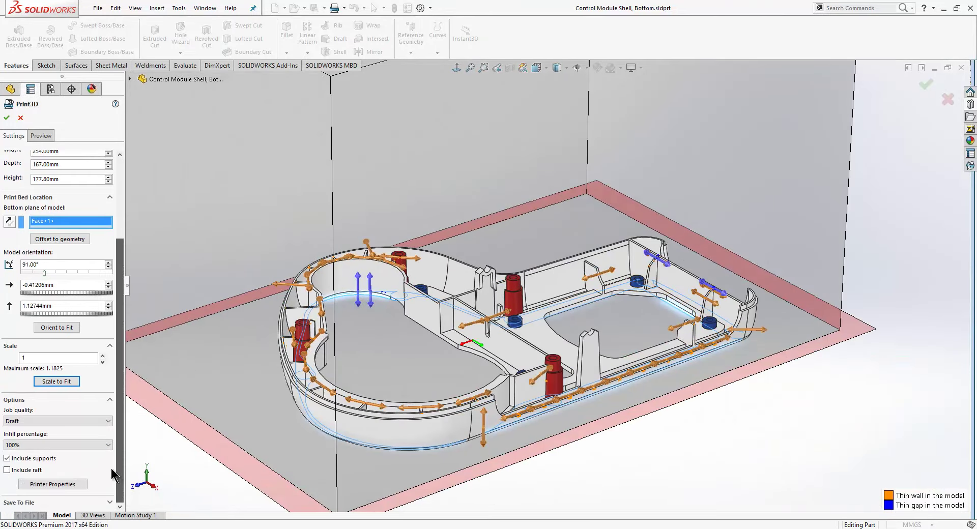
{"action": "left_click", "coordinate": [108, 503]}
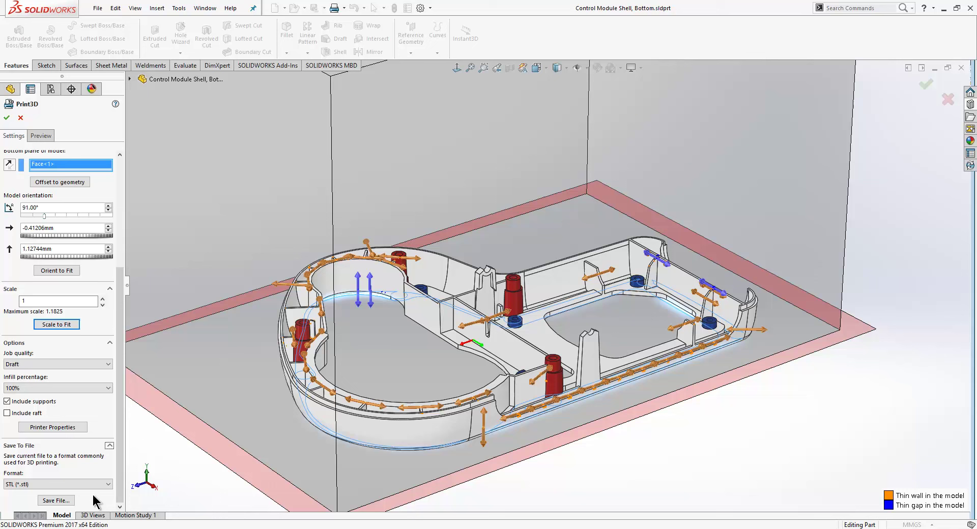
{"action": "left_click", "coordinate": [56, 483]}
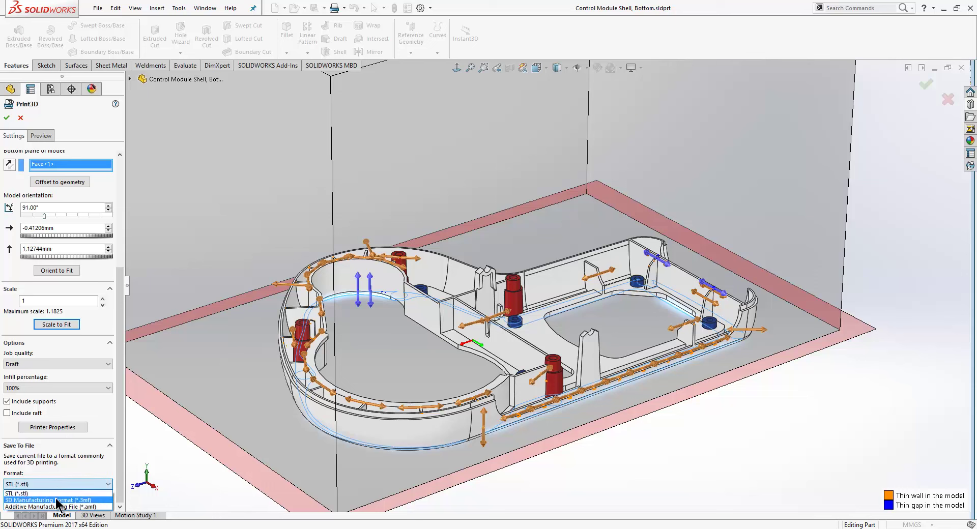
{"action": "left_click", "coordinate": [56, 499]}
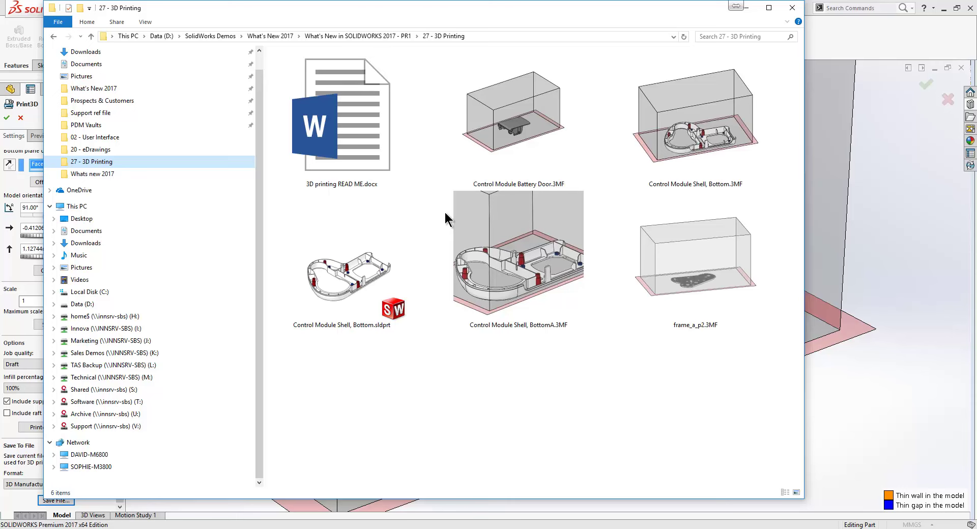
Step: Close the 27 - 3D Printing File Explorer window
{"action": "left_click", "coordinate": [792, 9]}
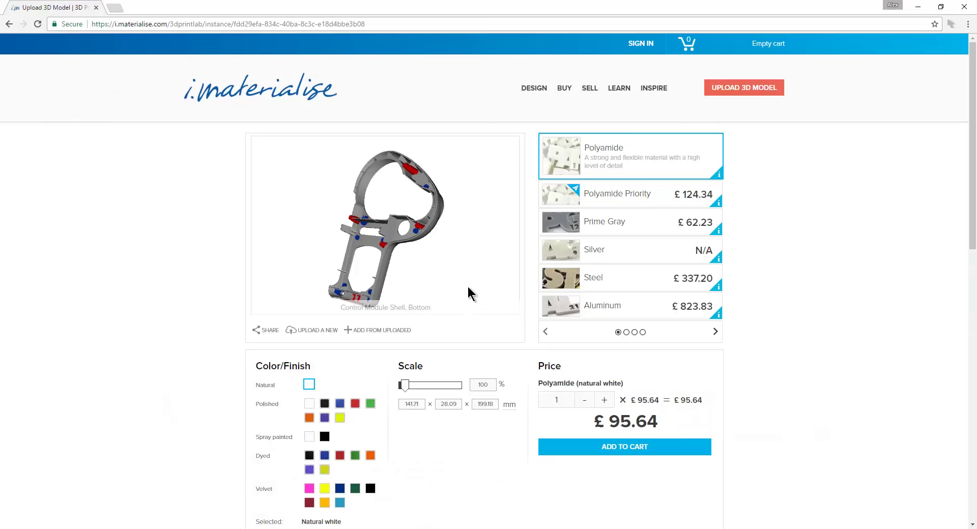
Step: Rotate the uploaded Control Module Shell, Bottom model to review its £95.64 Polyamide quote
{"action": "left_click_drag", "start_coordinate": [468, 289], "coordinate": [490, 288]}
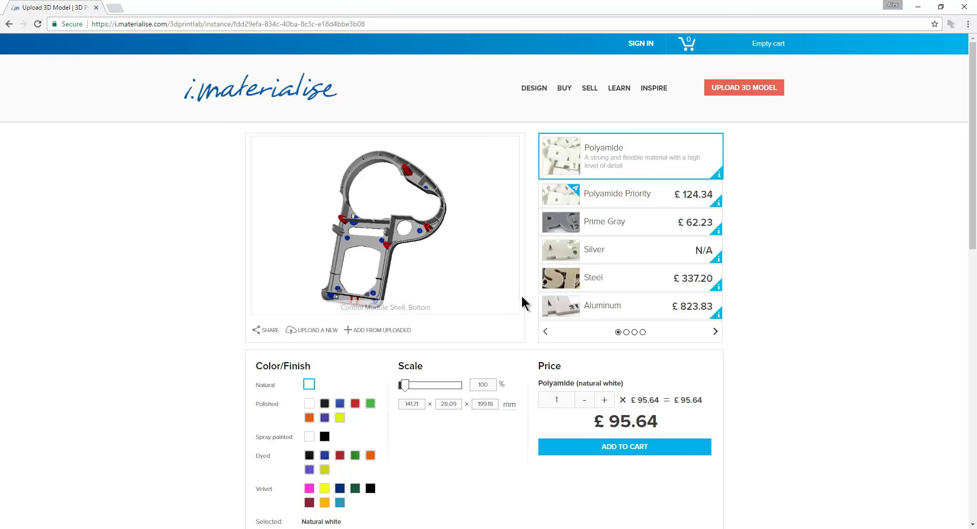